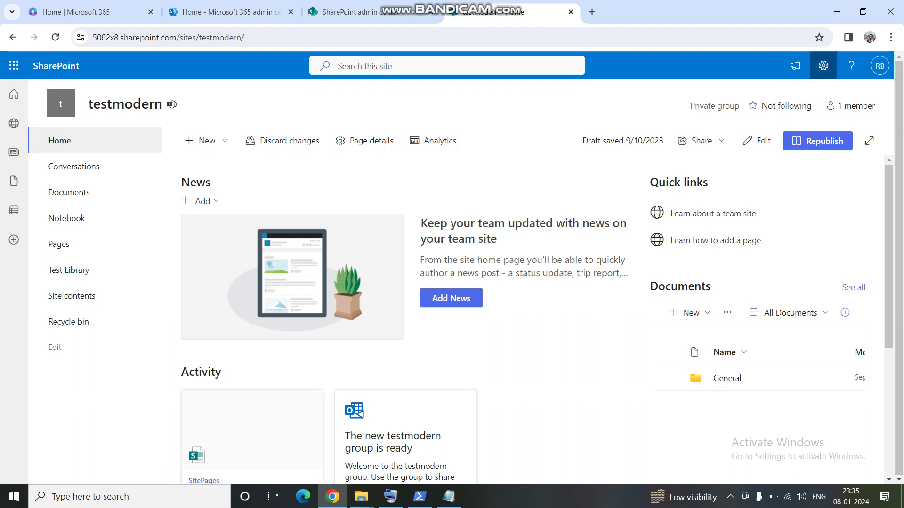
Go to the subsites in the testmodern site's contents and open the form for a new subsite
{"action": "left_click", "coordinate": [823, 65]}
{"action": "key", "text": "Tab"}
{"action": "key", "text": "Tab"}
{"action": "key", "text": "Return"}
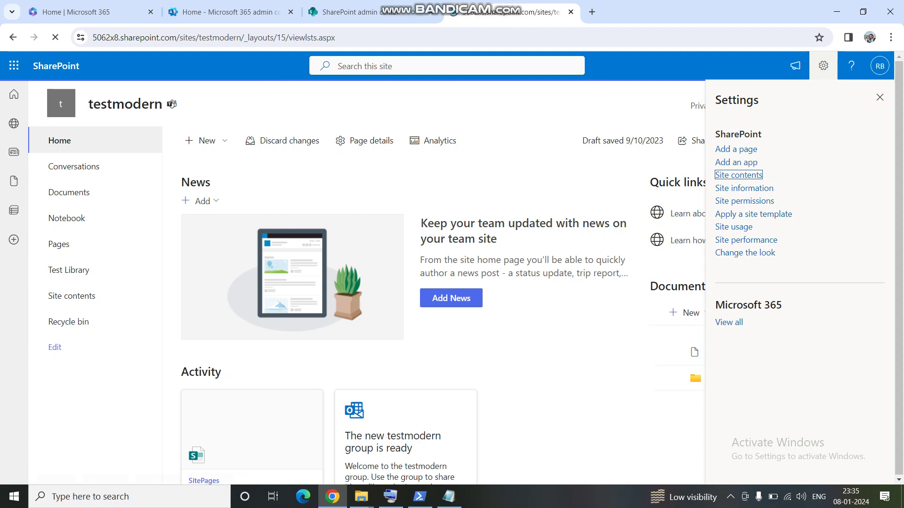
{"action": "key", "text": "Right"}
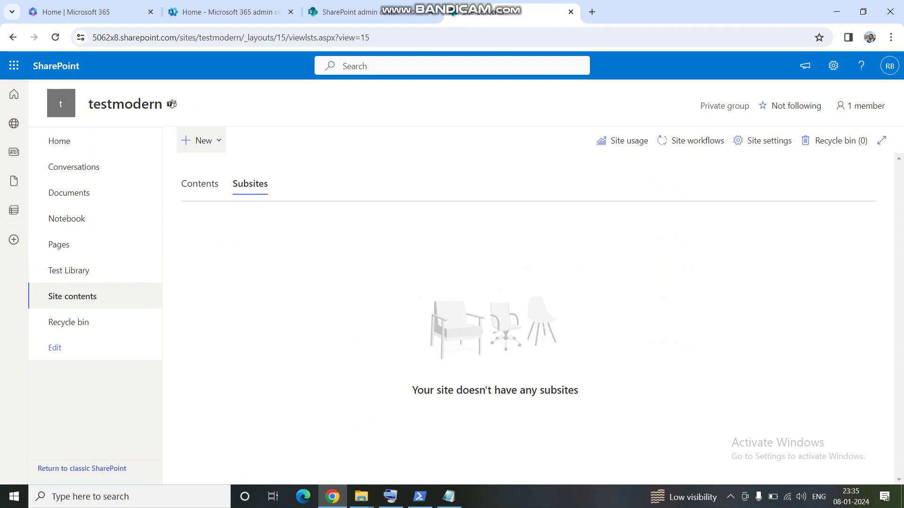
{"action": "left_click", "coordinate": [201, 141]}
{"action": "left_click", "coordinate": [196, 248]}
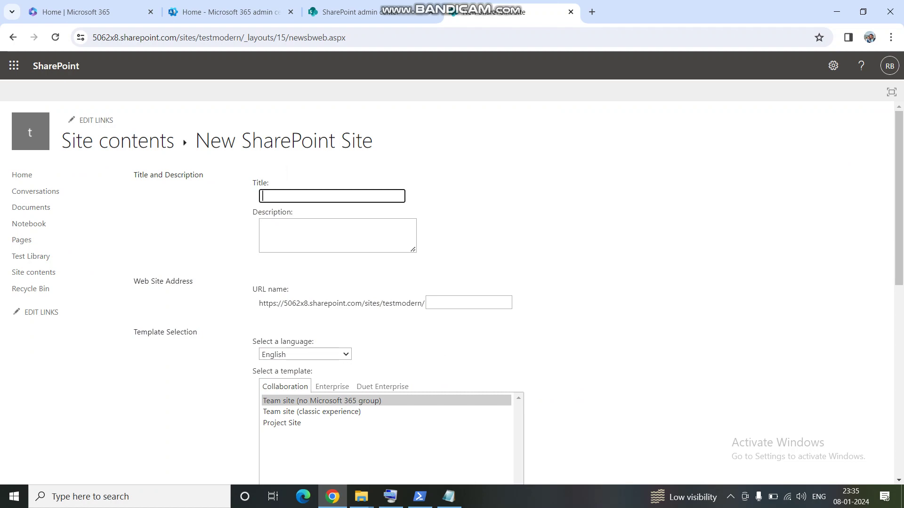
Examine the templates offered for a new subsite in the Collaboration, Enterprise and Duet Enterprise categories
{"action": "scroll", "coordinate": [452, 292], "scroll_direction": "down", "scroll_amount": 2}
{"action": "scroll", "coordinate": [452, 292], "scroll_direction": "down", "scroll_amount": 2}
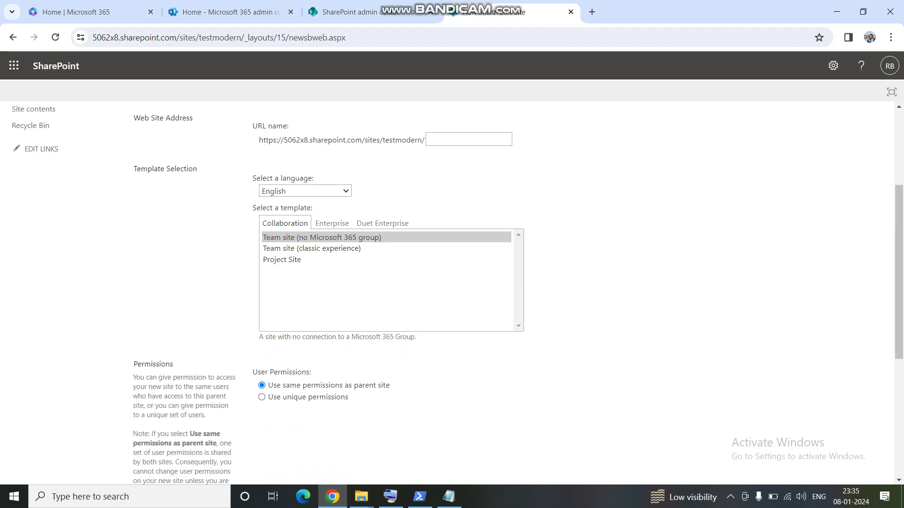
{"action": "left_click", "coordinate": [311, 248]}
{"action": "left_click", "coordinate": [281, 259]}
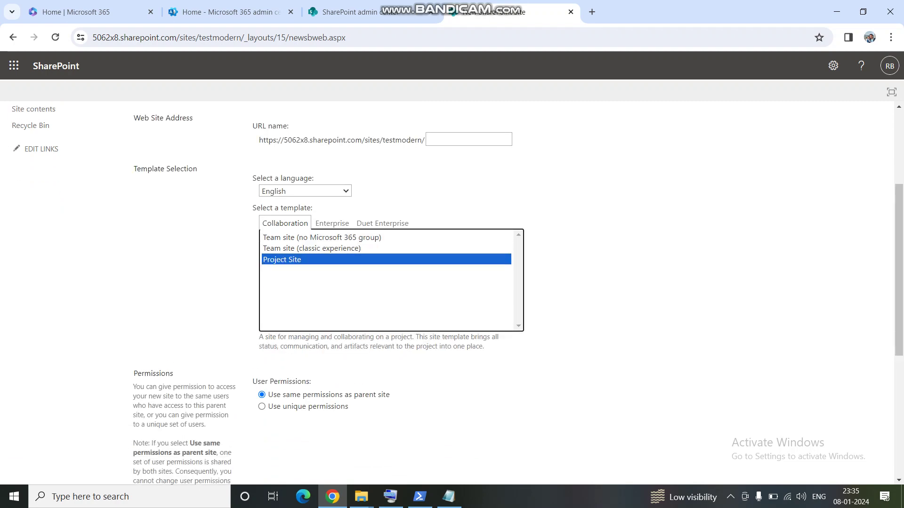
{"action": "left_click", "coordinate": [331, 223]}
{"action": "left_click", "coordinate": [382, 223]}
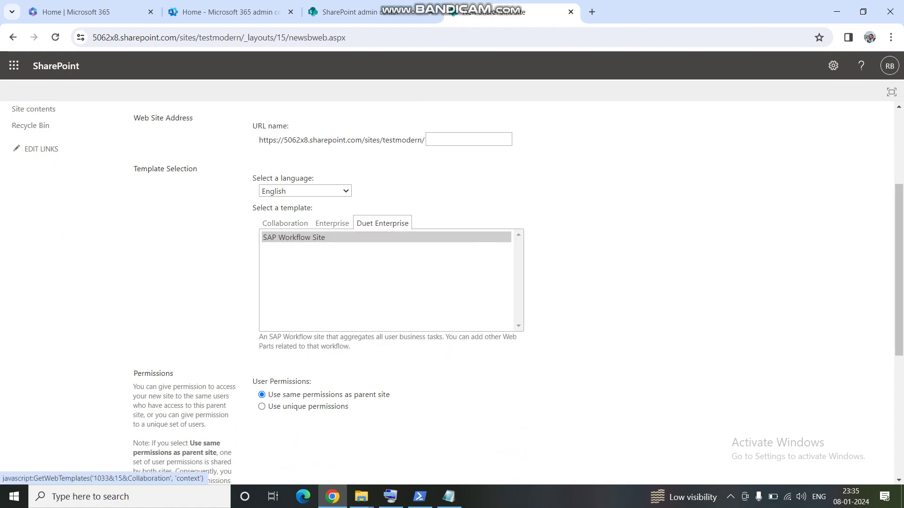
{"action": "left_click", "coordinate": [285, 223]}
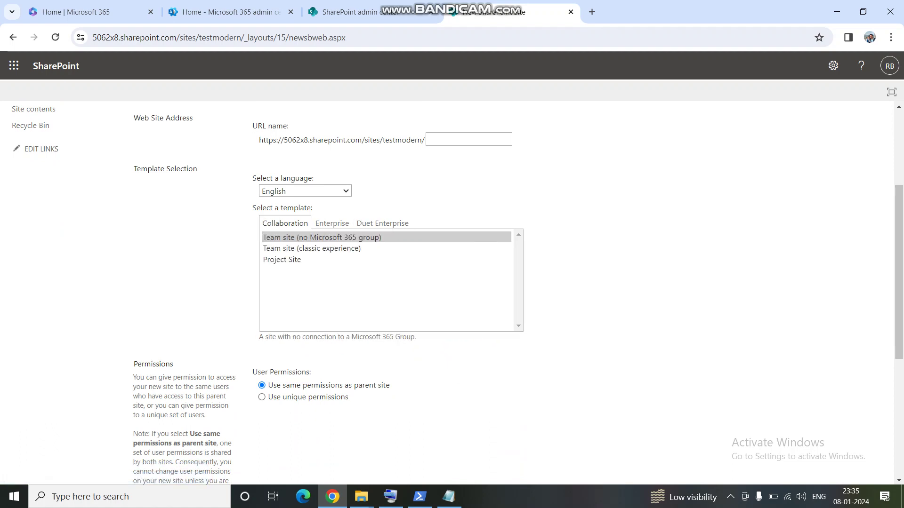
{"action": "left_click", "coordinate": [282, 259]}
{"action": "left_click", "coordinate": [311, 248]}
{"action": "left_click", "coordinate": [322, 237]}
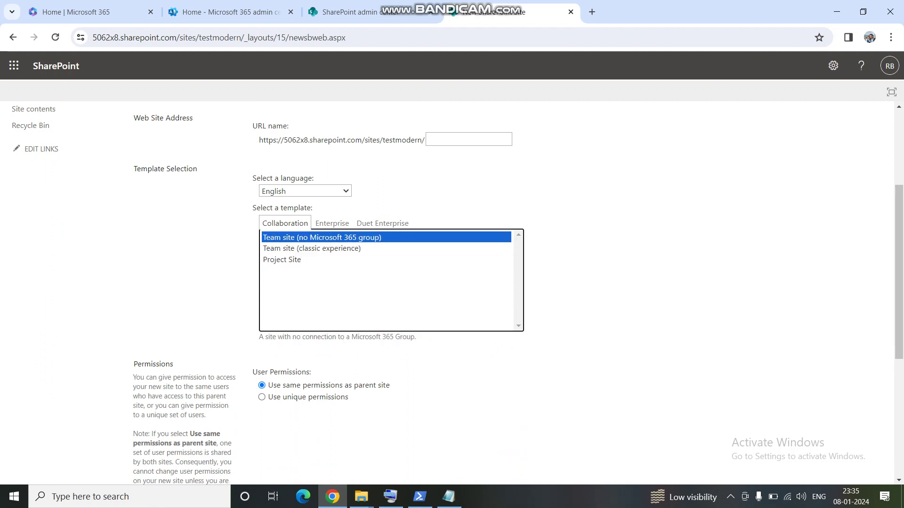
{"action": "left_click", "coordinate": [332, 223]}
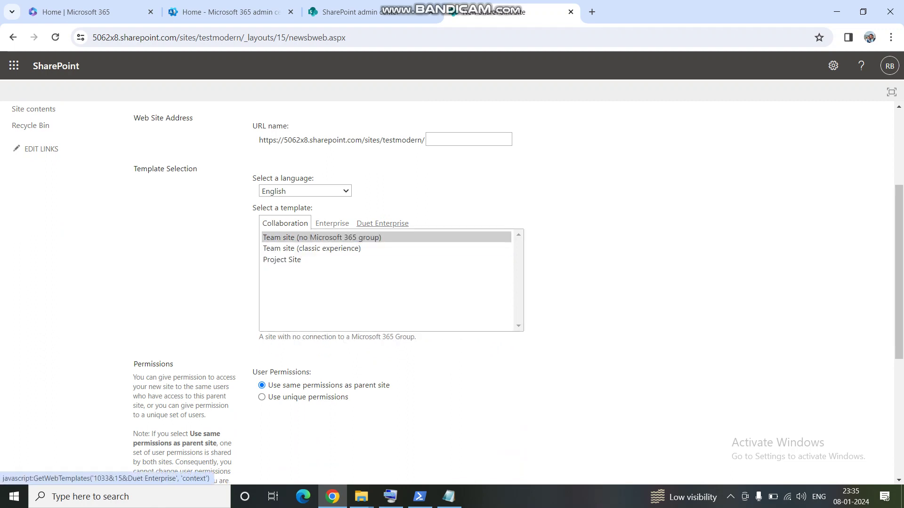
{"action": "left_click", "coordinate": [382, 224]}
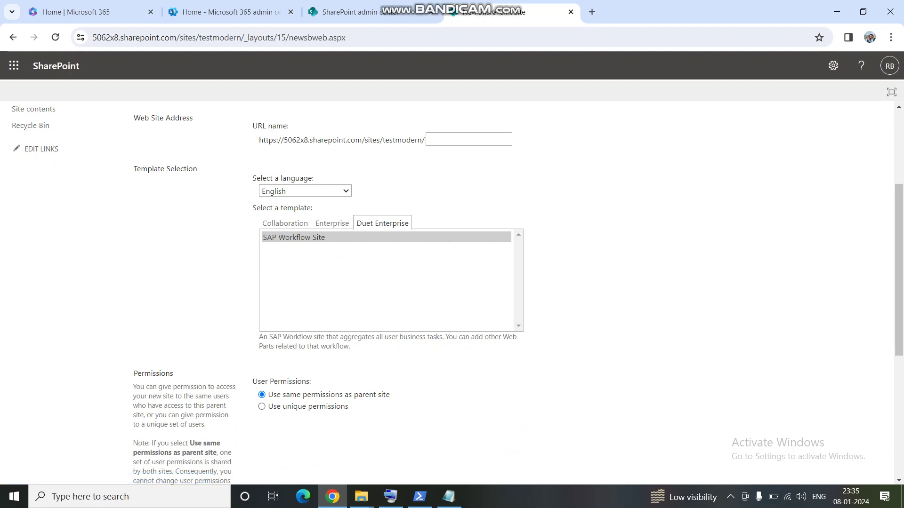
{"action": "scroll", "coordinate": [452, 292], "scroll_direction": "up", "scroll_amount": 4}
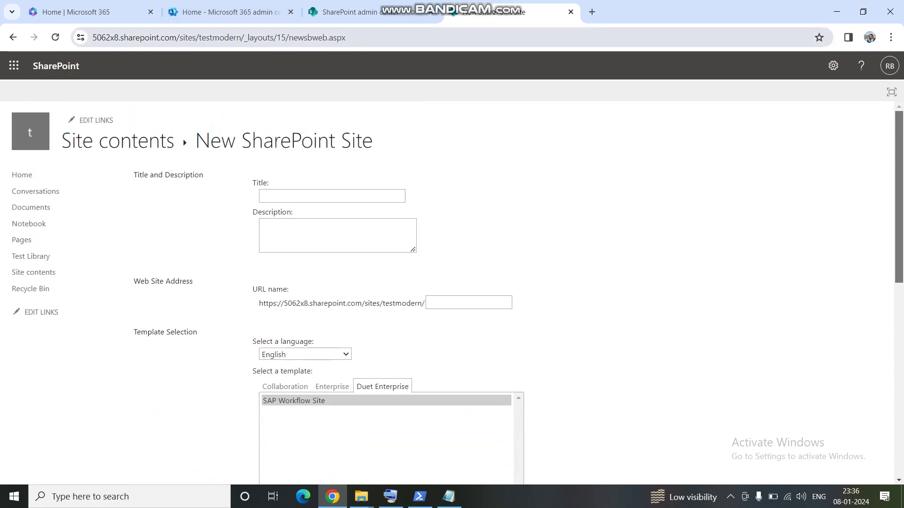
Open the site settings of testmodern and go to the form for saving the site as a template
{"action": "left_click_drag", "start_coordinate": [268, 38], "coordinate": [93, 37]}
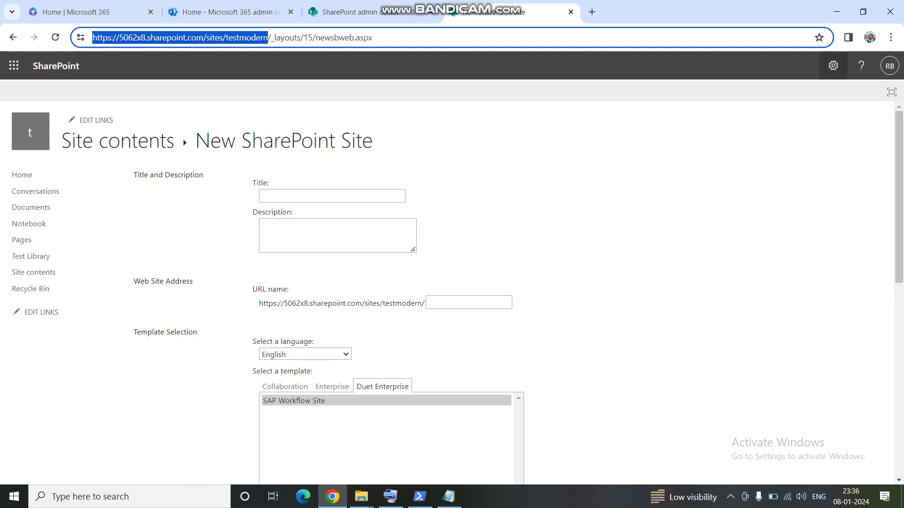
{"action": "left_click", "coordinate": [833, 66]}
{"action": "left_click", "coordinate": [747, 188]}
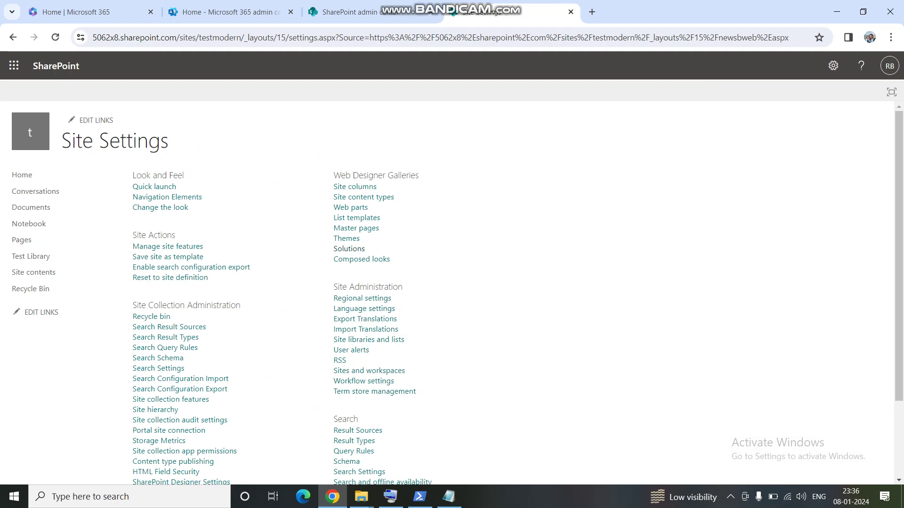
{"action": "left_click", "coordinate": [167, 256]}
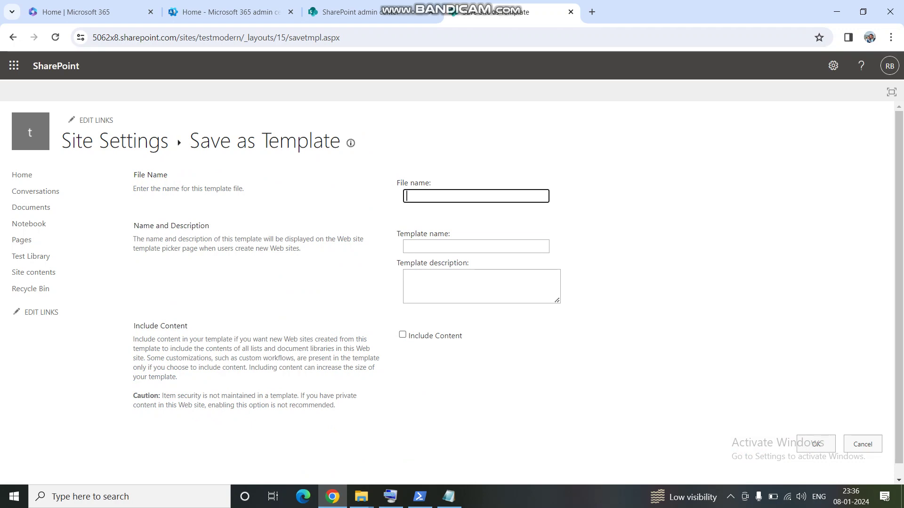
Save the site as a template with test1 as both file name and template name, without including content
{"action": "type", "text": "test1"}
{"action": "key", "text": "ctrl+a"}
{"action": "key", "text": "ctrl+c"}
{"action": "key", "text": "Tab"}
{"action": "key", "text": "ctrl+v"}
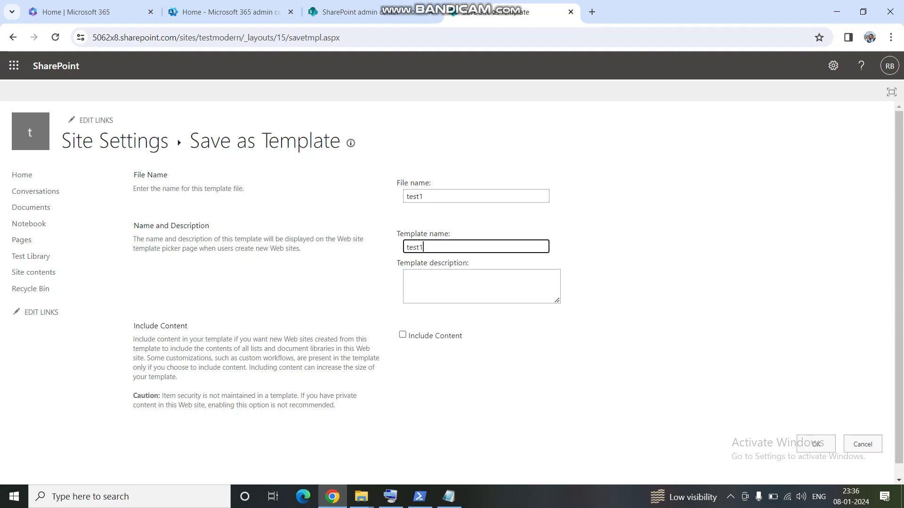
{"action": "scroll", "coordinate": [452, 288], "scroll_direction": "down", "scroll_amount": 2}
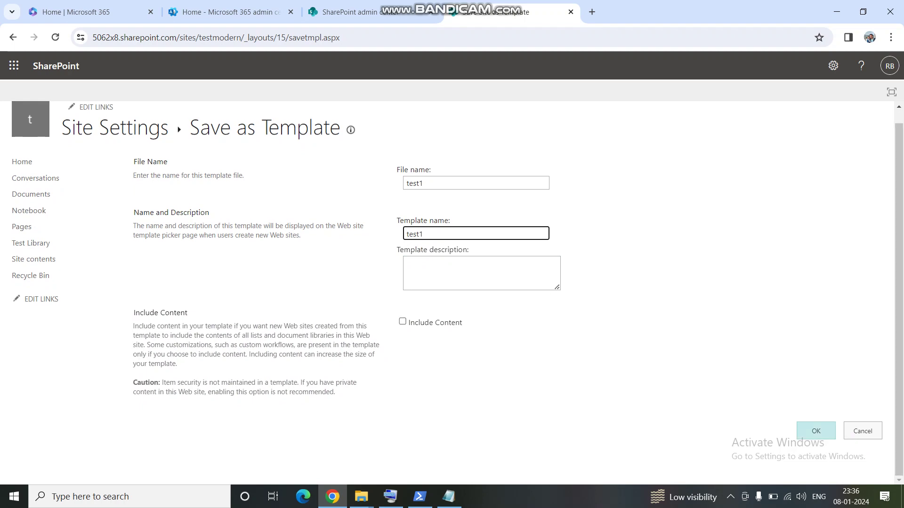
{"action": "left_click", "coordinate": [816, 431]}
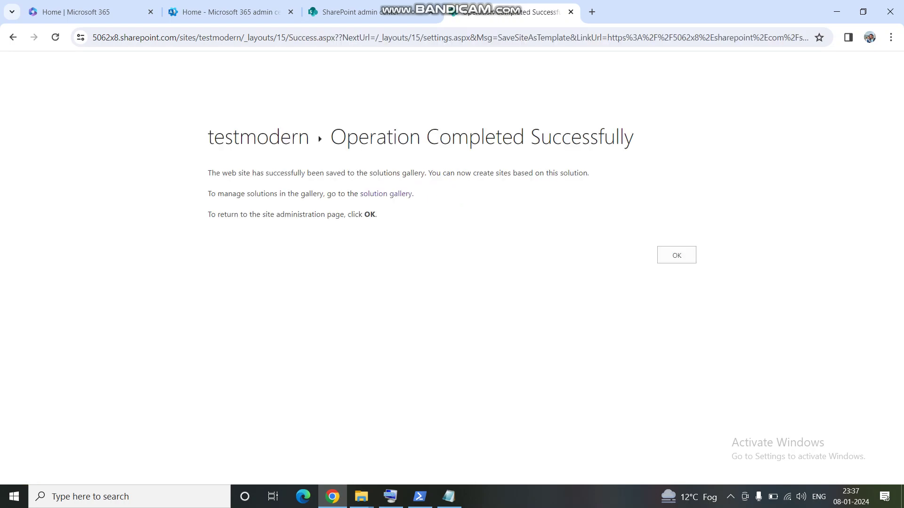
Read the result message of the template save and open the solution gallery
{"action": "left_click_drag", "start_coordinate": [331, 137], "coordinate": [615, 136]}
{"action": "left_click_drag", "start_coordinate": [207, 172], "coordinate": [370, 173]}
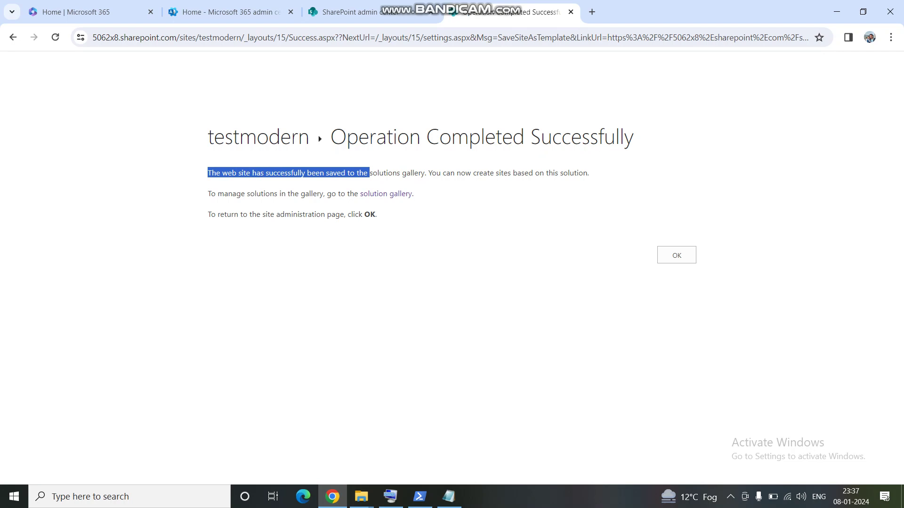
{"action": "left_click", "coordinate": [369, 173]}
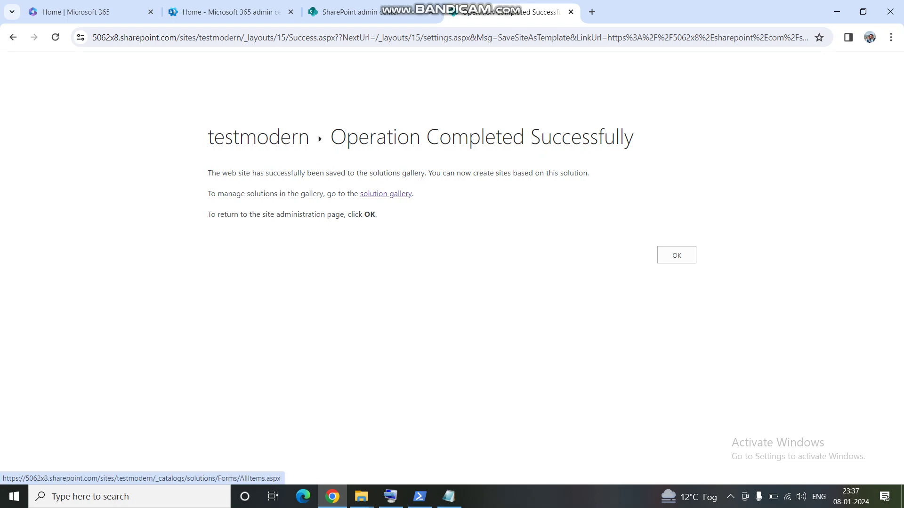
{"action": "left_click", "coordinate": [386, 194]}
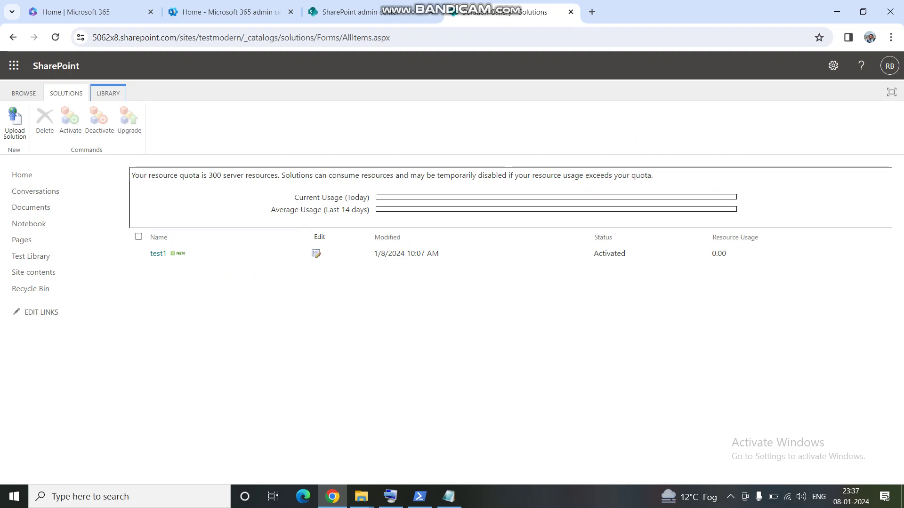
Return to the subsites in the site contents and start a new subsite
{"action": "left_click", "coordinate": [833, 65]}
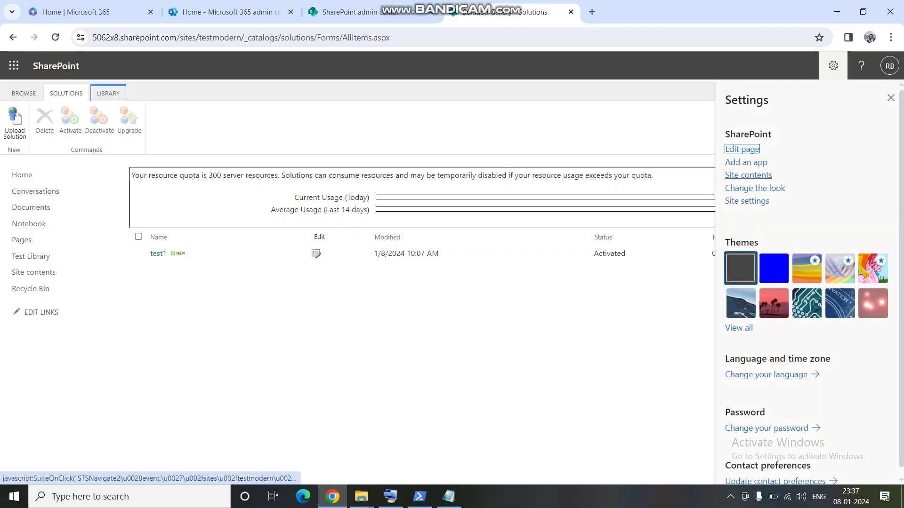
{"action": "left_click", "coordinate": [748, 175]}
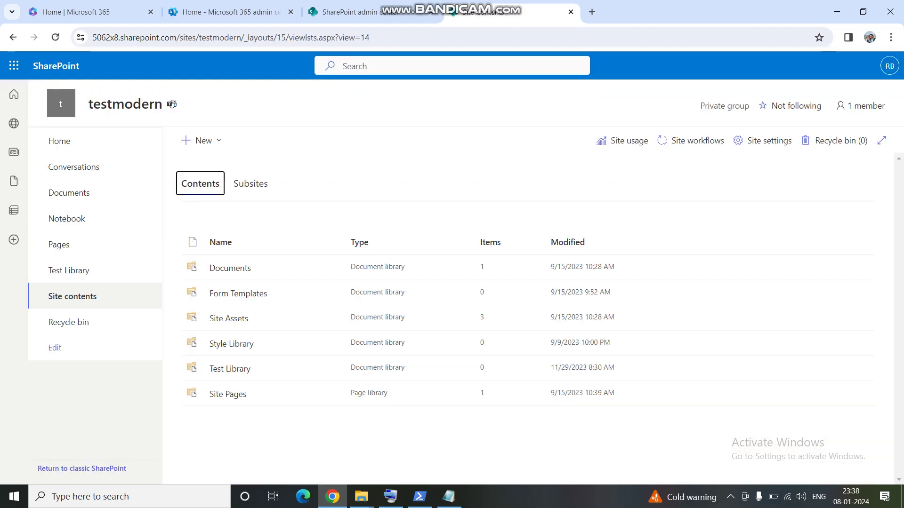
{"action": "left_click", "coordinate": [250, 184]}
{"action": "left_click", "coordinate": [198, 140]}
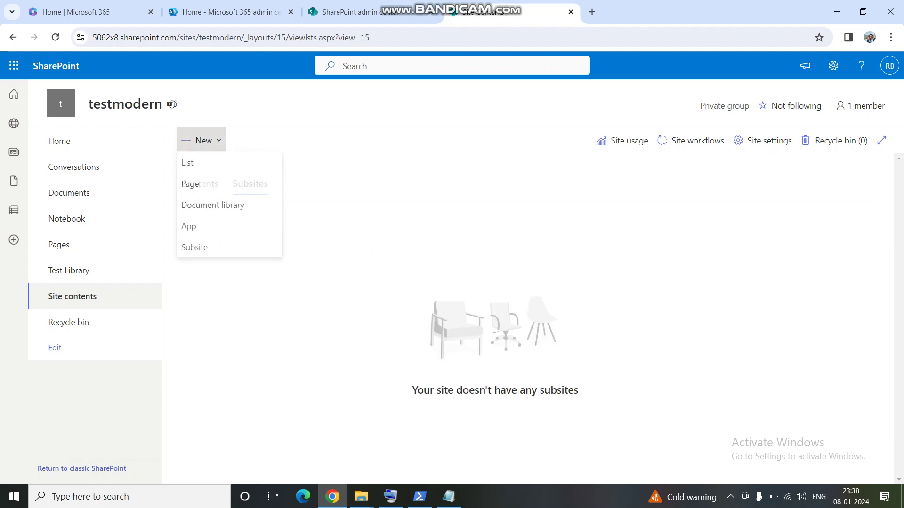
{"action": "left_click", "coordinate": [194, 248]}
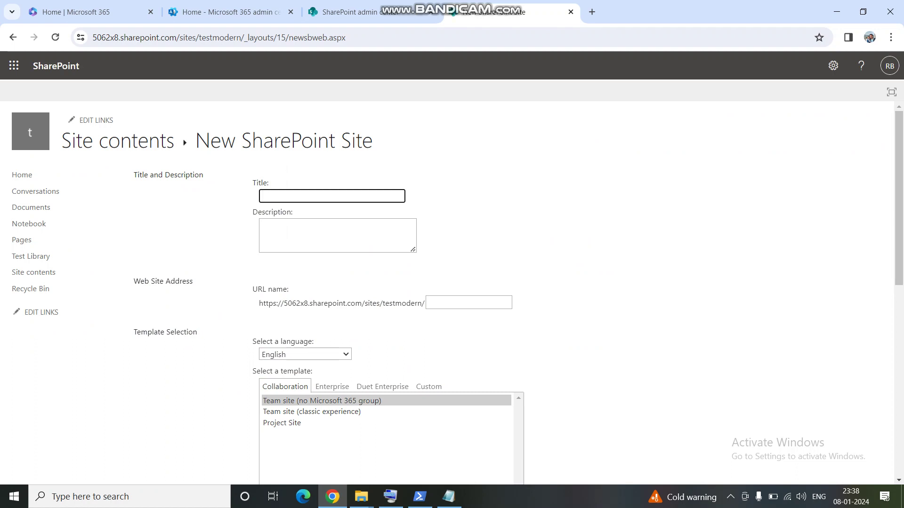
Select the custom template test1 for the new subsite
{"action": "scroll", "coordinate": [452, 291], "scroll_direction": "down", "scroll_amount": 2}
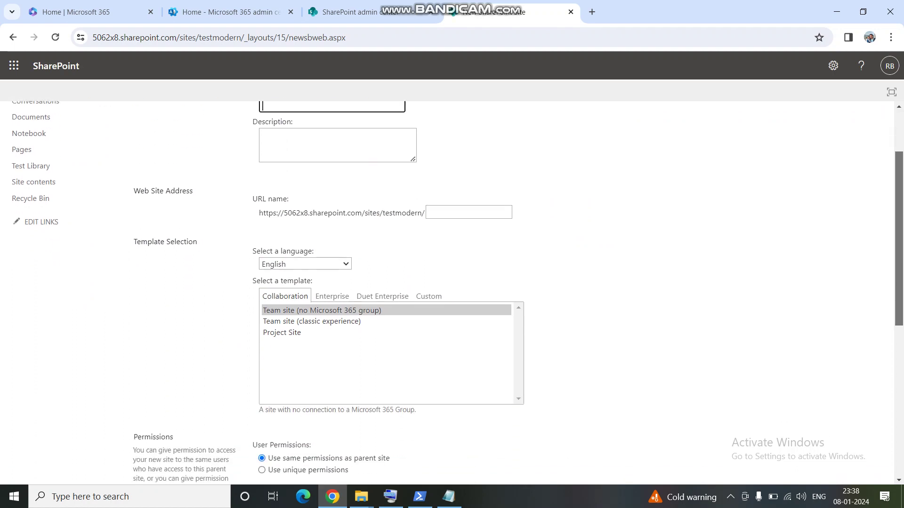
{"action": "scroll", "coordinate": [452, 291], "scroll_direction": "down", "scroll_amount": 1}
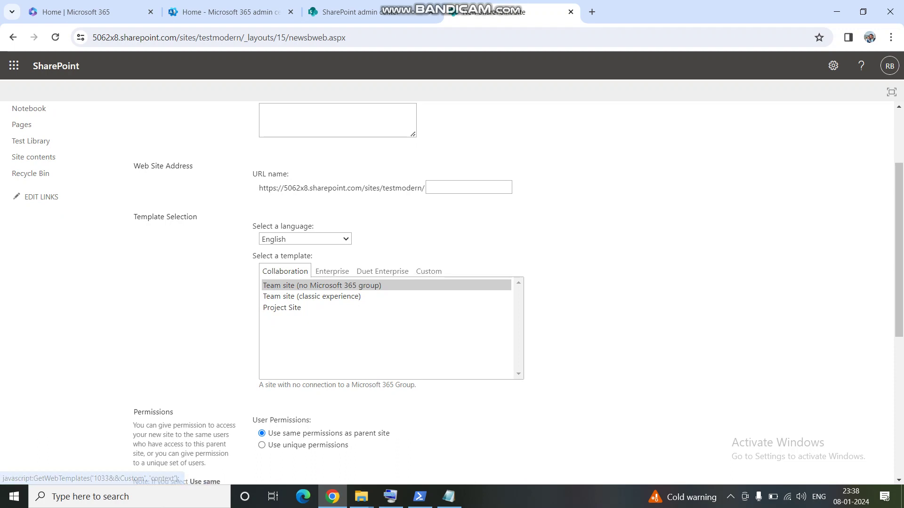
{"action": "left_click", "coordinate": [428, 271]}
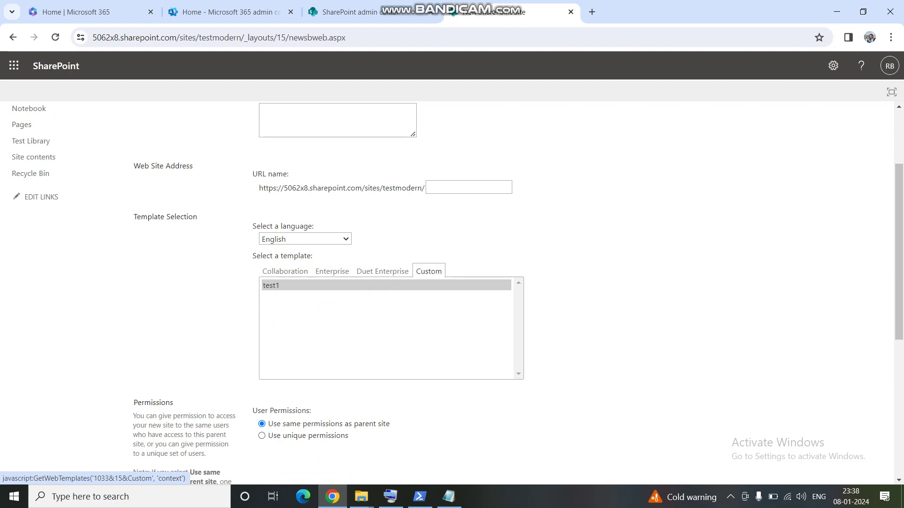
{"action": "left_click", "coordinate": [386, 285]}
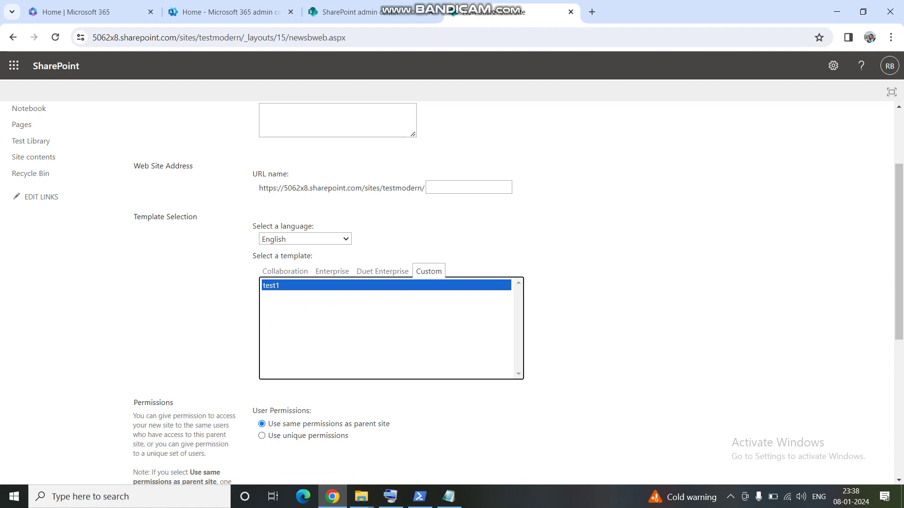
Enter testsu as both the title and the URL name of the new subsite
{"action": "scroll", "coordinate": [452, 292], "scroll_direction": "up", "scroll_amount": 2}
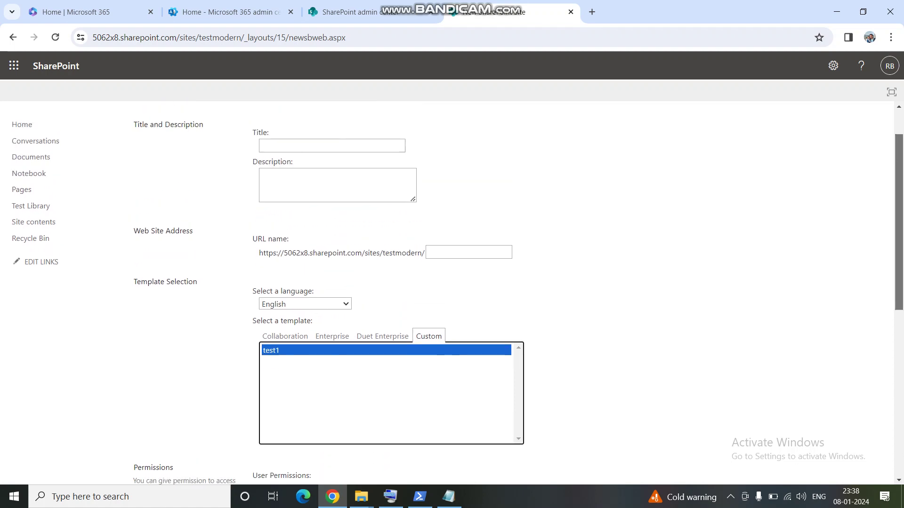
{"action": "left_click", "coordinate": [332, 170]}
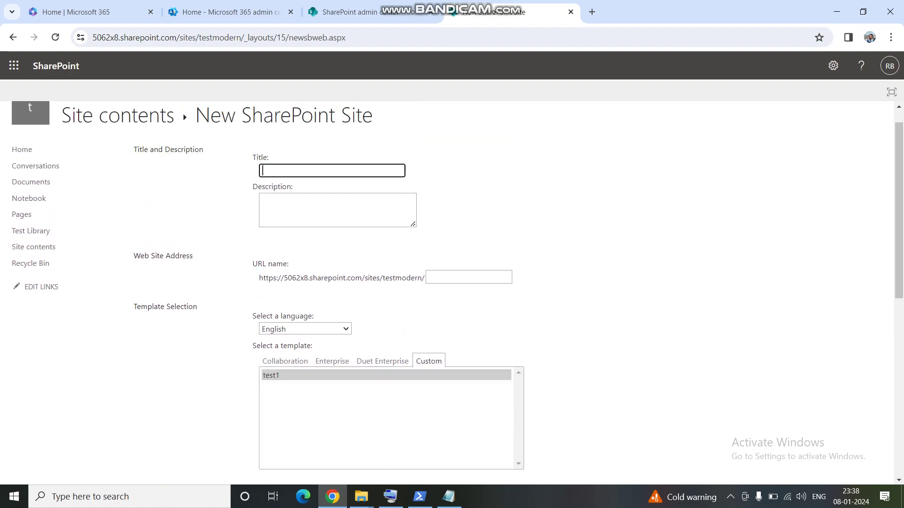
{"action": "type", "text": "testsu"}
{"action": "key", "text": "ctrl+a"}
{"action": "key", "text": "ctrl+c"}
{"action": "left_click", "coordinate": [433, 278]}
{"action": "key", "text": "ctrl+v"}
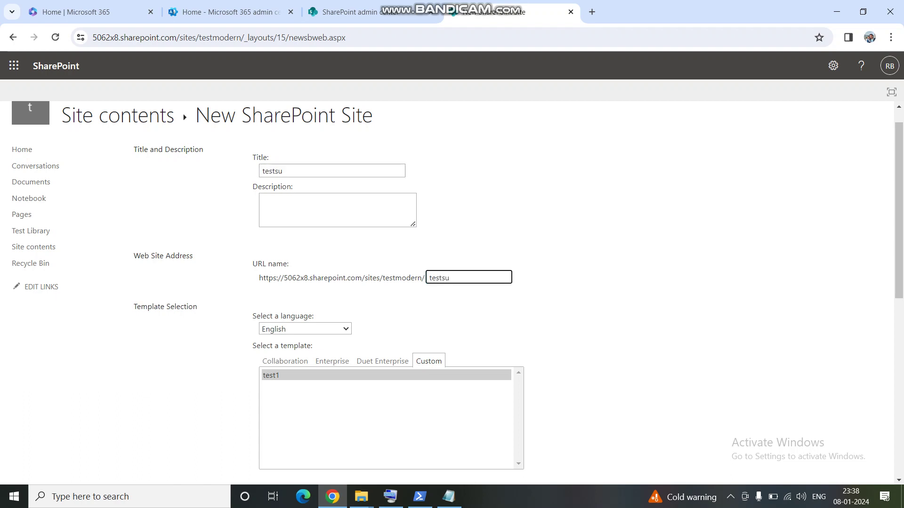
Review the new subsite's permission and navigation options, keeping the same permissions as the parent site
{"action": "scroll", "coordinate": [452, 282], "scroll_direction": "down", "scroll_amount": 8}
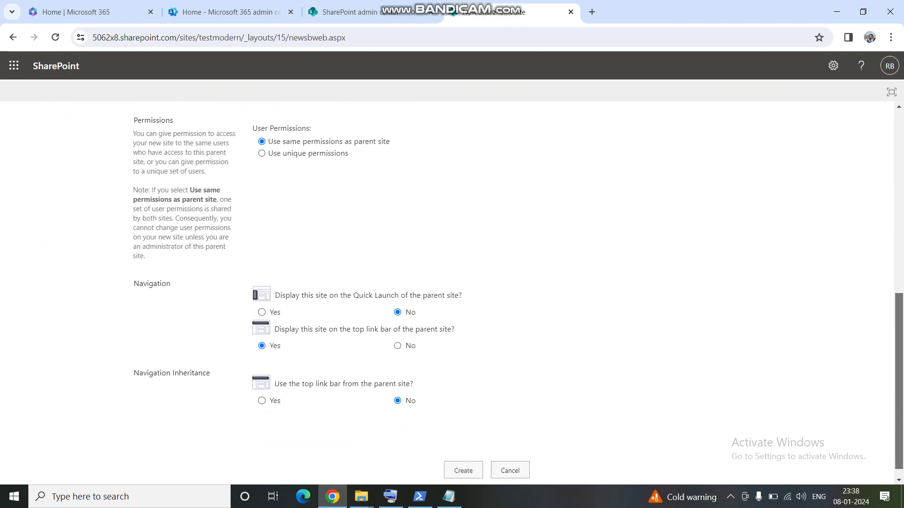
{"action": "scroll", "coordinate": [452, 282], "scroll_direction": "up", "scroll_amount": 5}
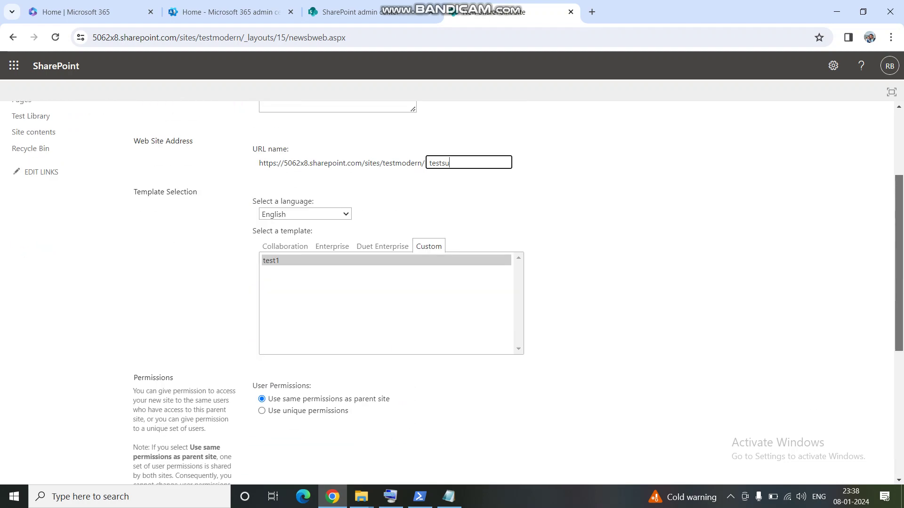
{"action": "scroll", "coordinate": [452, 292], "scroll_direction": "down", "scroll_amount": 4}
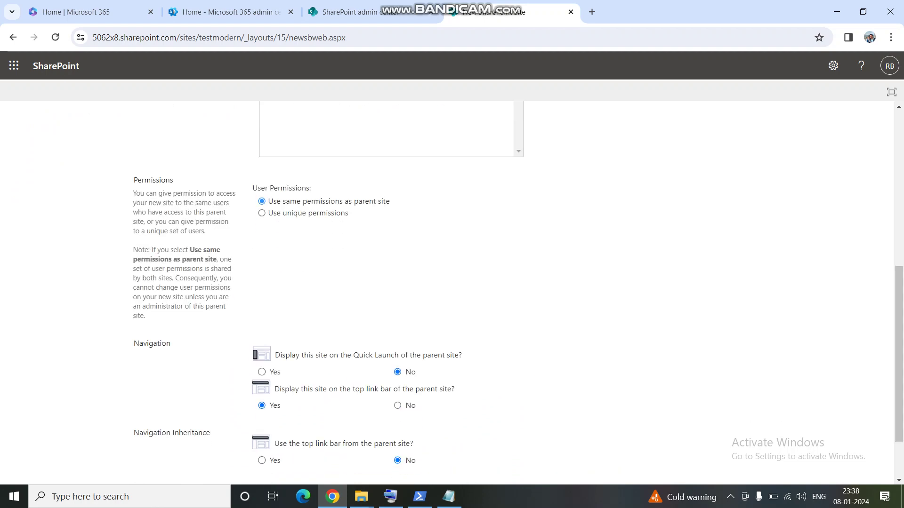
{"action": "left_click_drag", "start_coordinate": [349, 214], "coordinate": [285, 201]}
{"action": "left_click", "coordinate": [285, 201]}
{"action": "left_click_drag", "start_coordinate": [898, 353], "coordinate": [898, 387]}
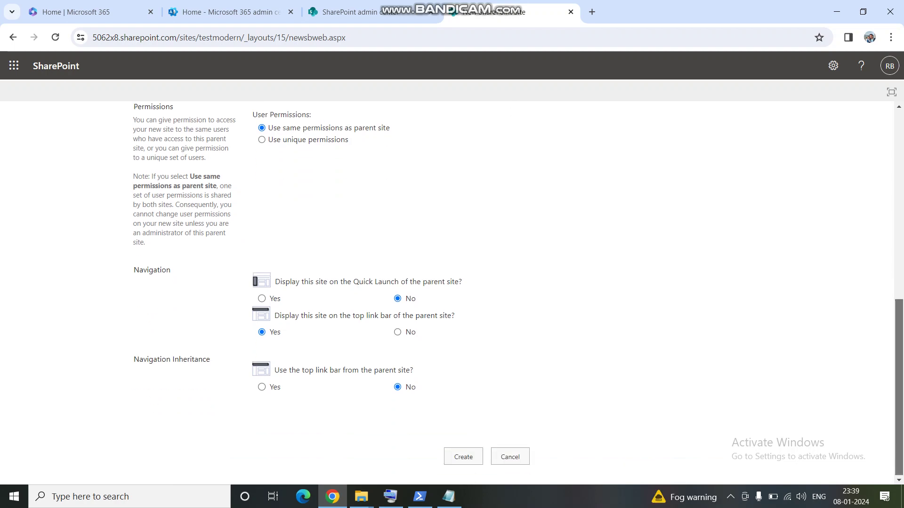
Display the new subsite on the parent's Quick Launch, use the parent's top link bar, and create the subsite
{"action": "left_click", "coordinate": [262, 298]}
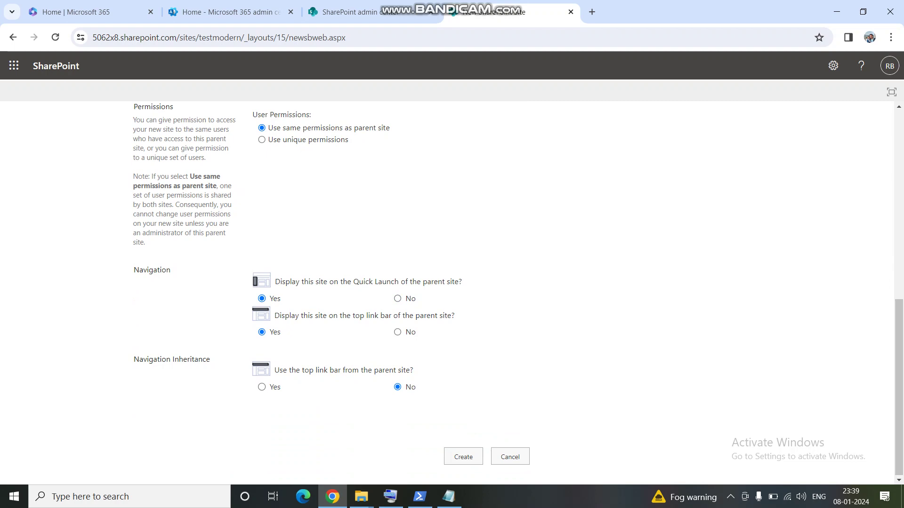
{"action": "left_click", "coordinate": [262, 387]}
{"action": "left_click", "coordinate": [464, 457]}
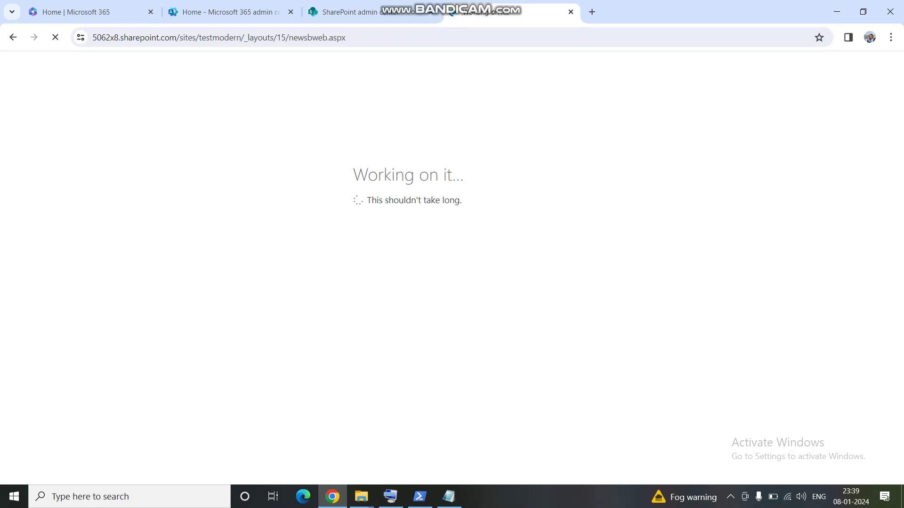
Examine the new subsite's web address, checking the testmodern/testsu portion of the path
{"action": "left_click_drag", "start_coordinate": [347, 38], "coordinate": [316, 37]}
{"action": "left_click", "coordinate": [372, 38]}
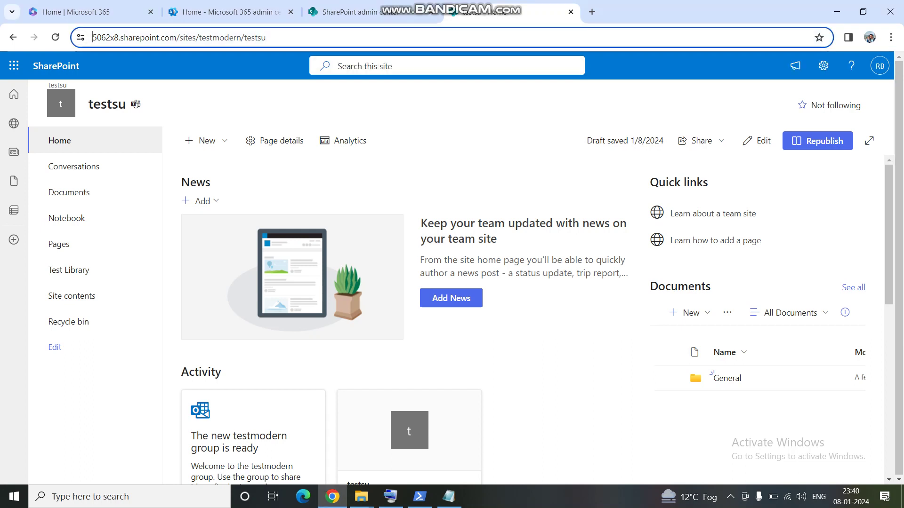
{"action": "left_click_drag", "start_coordinate": [292, 38], "coordinate": [227, 37]}
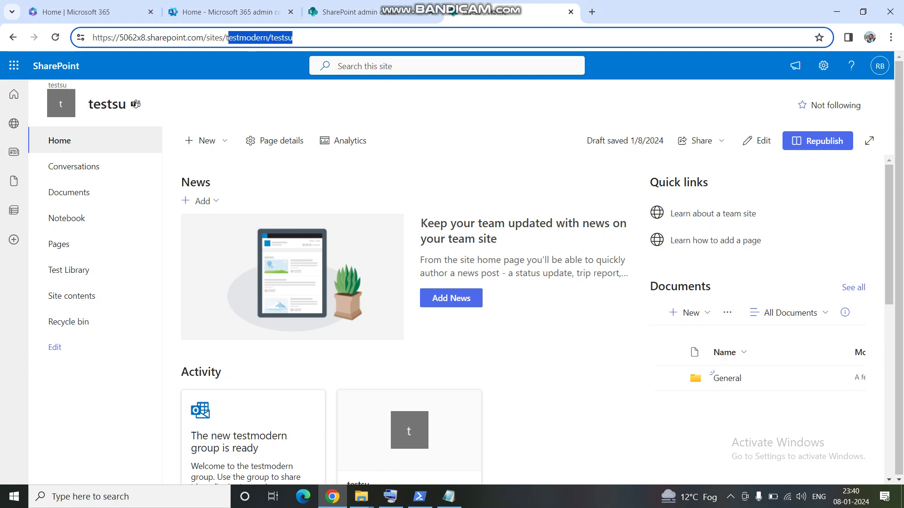
{"action": "left_click", "coordinate": [293, 37]}
{"action": "left_click_drag", "start_coordinate": [293, 38], "coordinate": [271, 37]}
{"action": "left_click", "coordinate": [293, 37]}
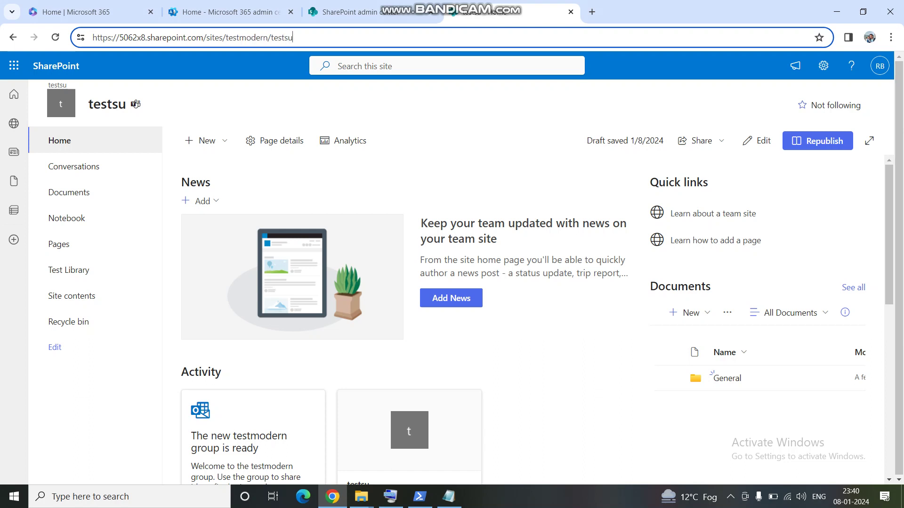
{"action": "left_click_drag", "start_coordinate": [292, 37], "coordinate": [270, 37]}
{"action": "left_click", "coordinate": [292, 37]}
Open the testsu subsite's Documents library and examine the Shared Documents part of its address
{"action": "left_click", "coordinate": [70, 192]}
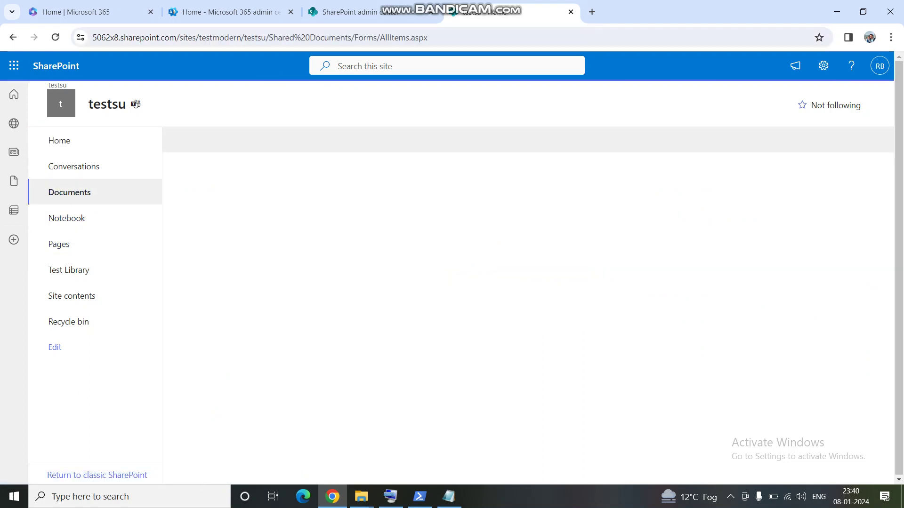
{"action": "left_click_drag", "start_coordinate": [205, 37], "coordinate": [247, 37]}
{"action": "left_click", "coordinate": [267, 38]}
{"action": "double_click", "coordinate": [283, 37]}
{"action": "left_click_drag", "start_coordinate": [311, 38], "coordinate": [379, 38]}
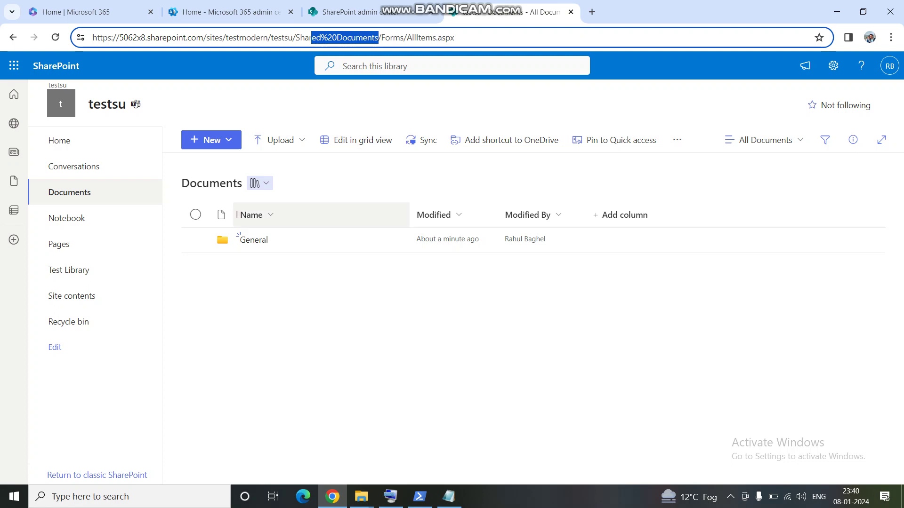
Open the General folder in the Documents library and examine the folder's full address
{"action": "left_click", "coordinate": [238, 237]}
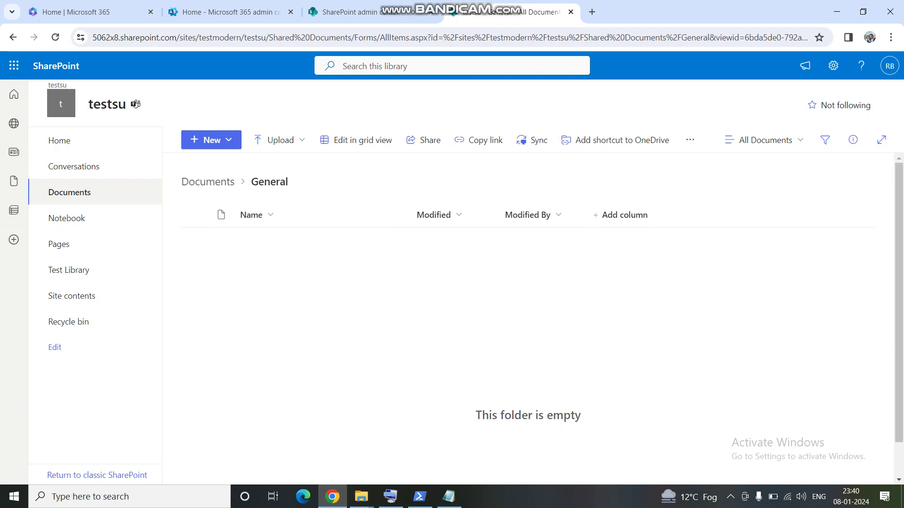
{"action": "left_click_drag", "start_coordinate": [645, 37], "coordinate": [775, 37]}
{"action": "left_click", "coordinate": [700, 38]}
{"action": "left_click_drag", "start_coordinate": [713, 38], "coordinate": [845, 37]}
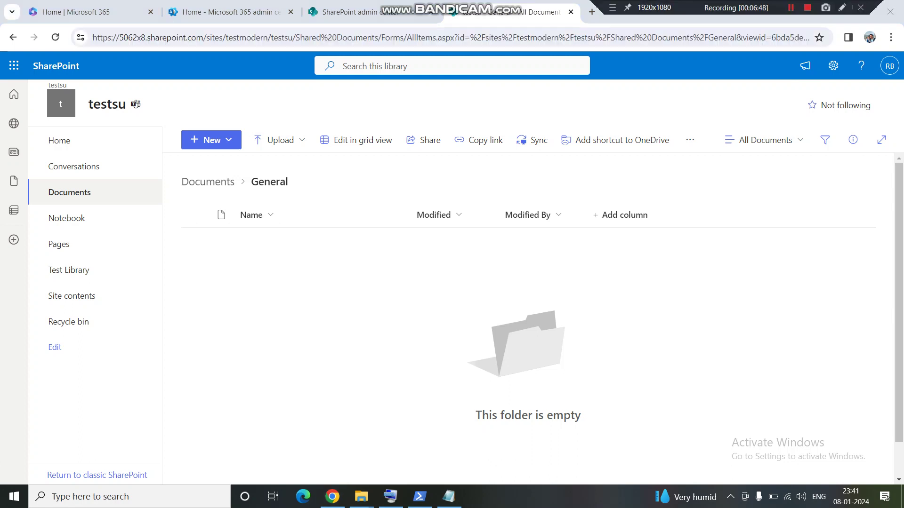
{"action": "left_click_drag", "start_coordinate": [810, 38], "coordinate": [781, 37]}
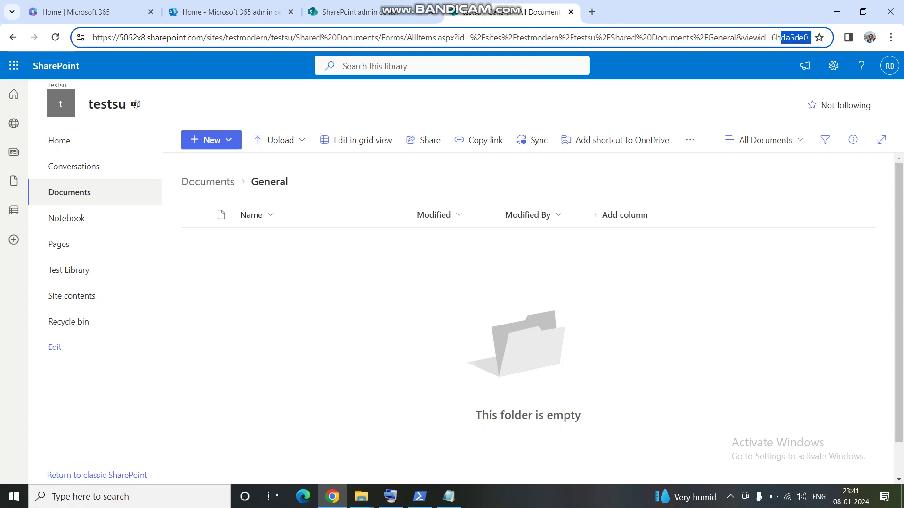